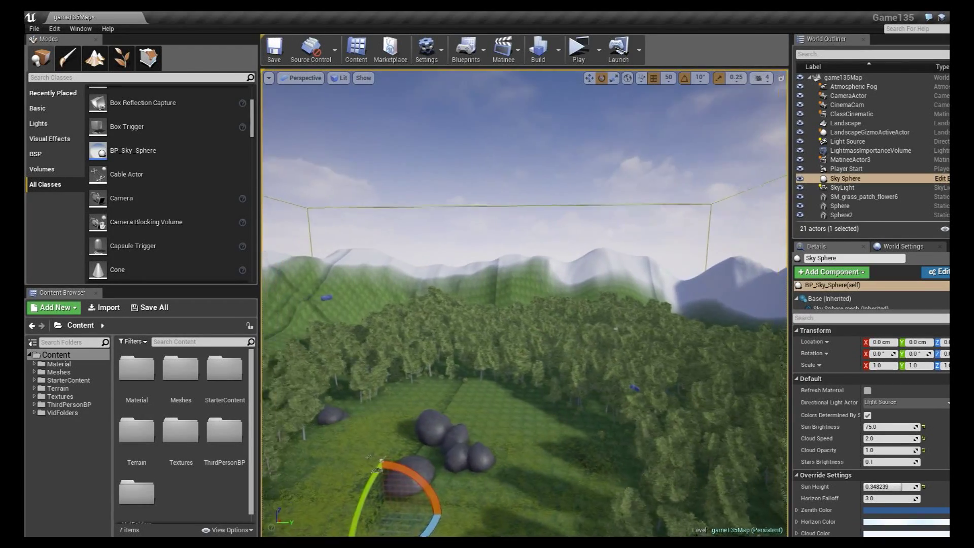
Step: Look around the forest level, then show the Edit Existing Matinee list from the Matinee dropdown
{"action": "mouse_move", "coordinate": [516, 261]}
{"action": "right_mouse_down"}
{"action": "mouse_move", "coordinate": [502, 267]}
{"action": "mouse_move", "coordinate": [516, 261]}
{"action": "right_mouse_up"}
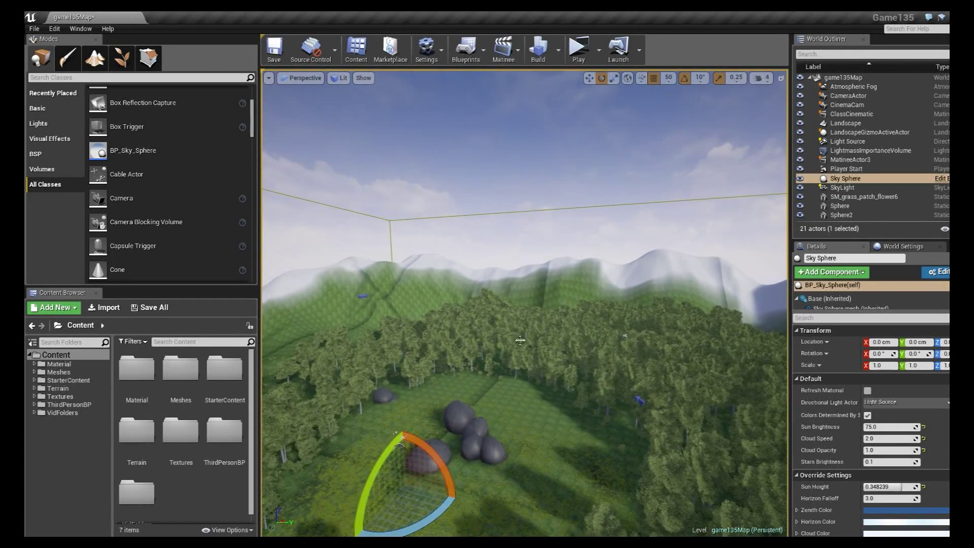
{"action": "right_click_drag", "start_coordinate": [520, 340], "coordinate": [559, 247]}
{"action": "mouse_move", "coordinate": [608, 204]}
{"action": "right_mouse_down"}
{"action": "mouse_move", "coordinate": [579, 205]}
{"action": "mouse_move", "coordinate": [601, 218]}
{"action": "mouse_move", "coordinate": [588, 208]}
{"action": "mouse_move", "coordinate": [616, 198]}
{"action": "right_mouse_up"}
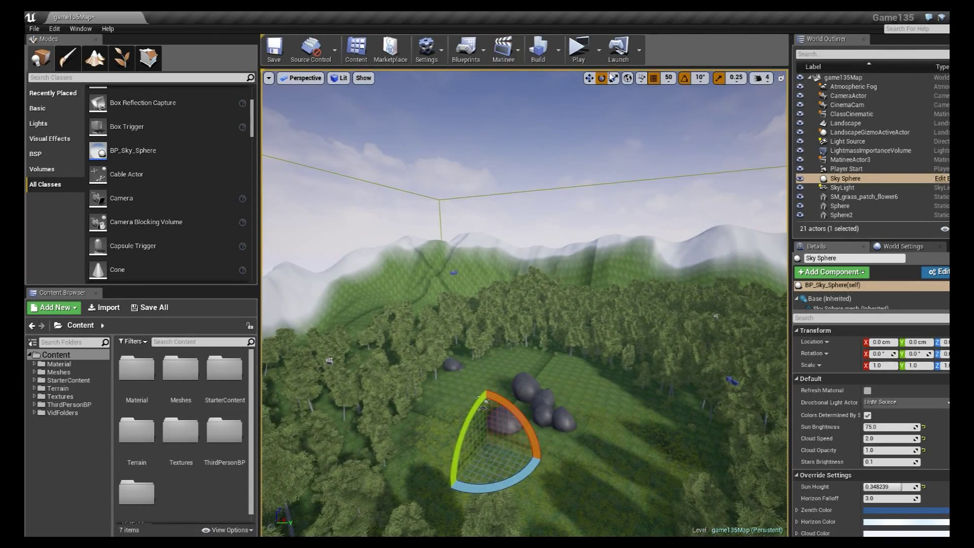
{"action": "left_click", "coordinate": [516, 54]}
{"action": "left_click", "coordinate": [507, 51]}
{"action": "left_click", "coordinate": [500, 50]}
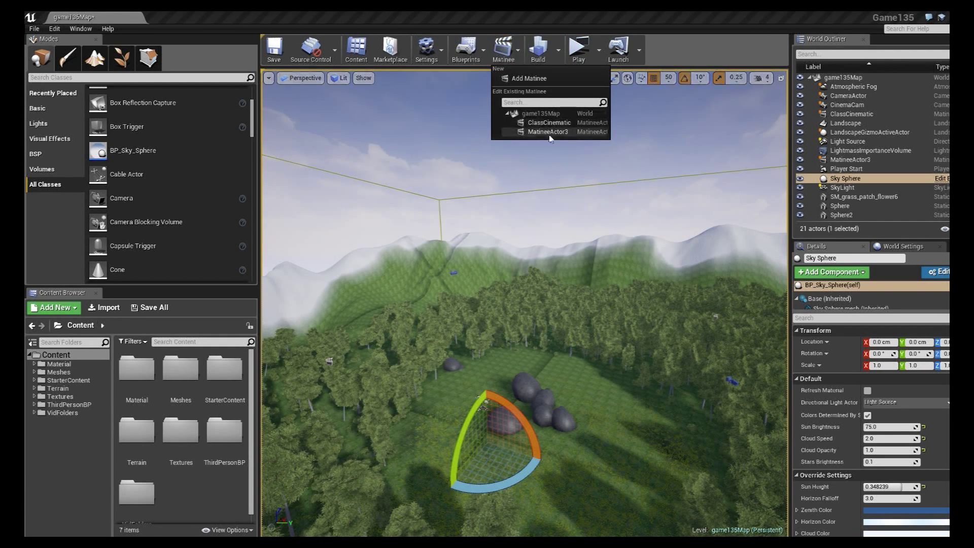
Step: Open MatineeActor3 in a maximized Matinee editor with Record toggled on
{"action": "left_click", "coordinate": [548, 132]}
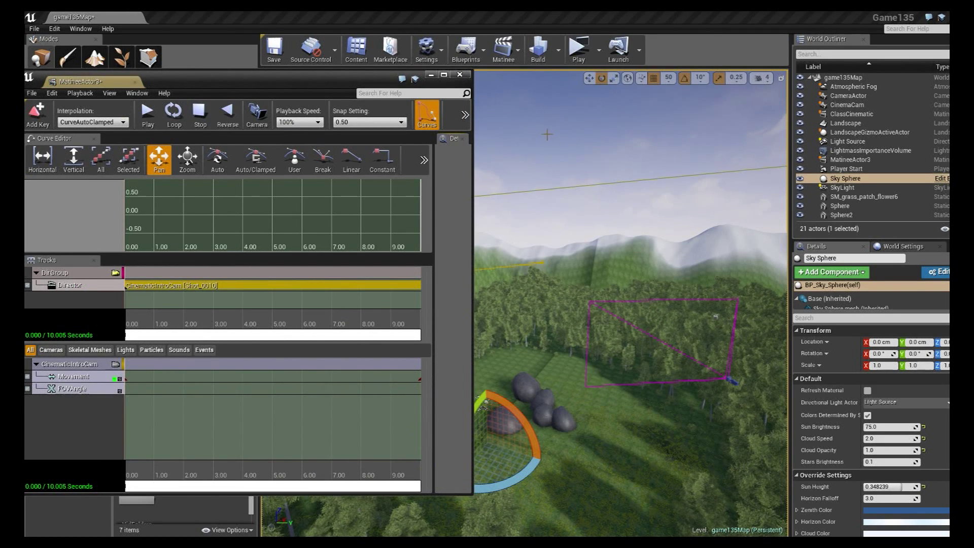
{"action": "left_click", "coordinate": [444, 76]}
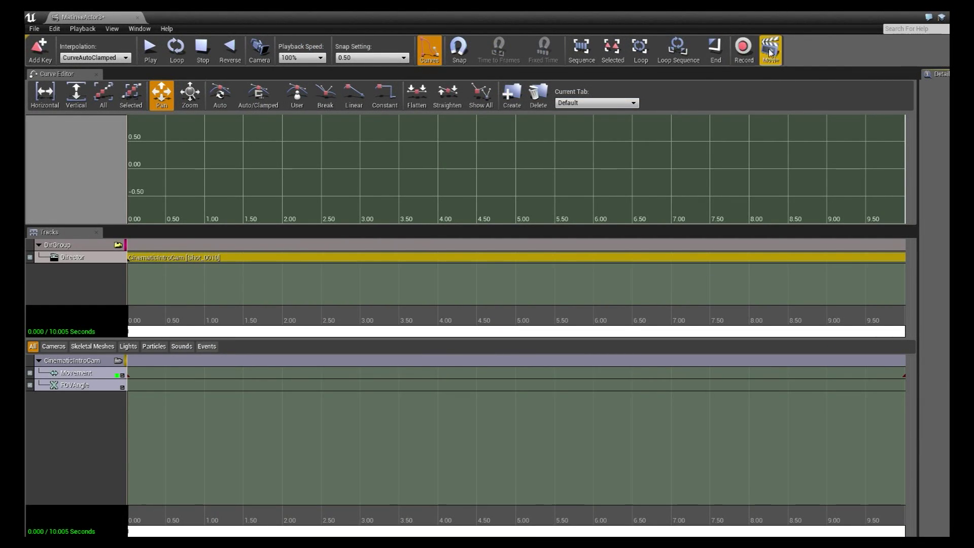
{"action": "left_click", "coordinate": [741, 47]}
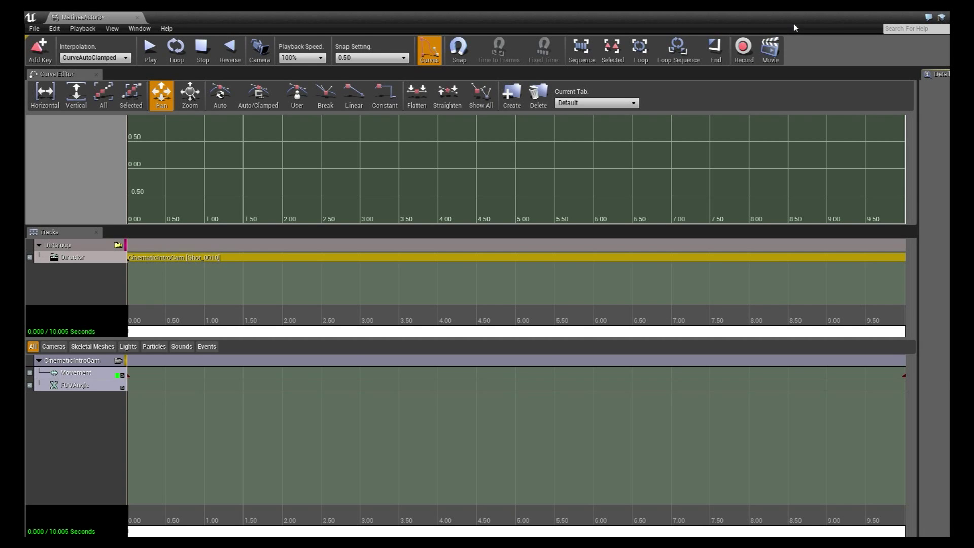
{"action": "left_click_drag", "start_coordinate": [794, 23], "coordinate": [544, 100]}
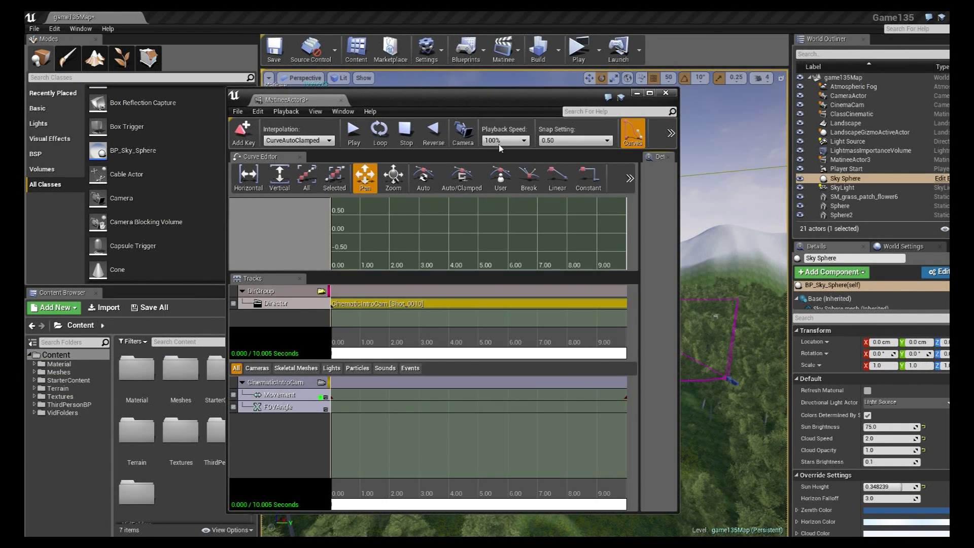
{"action": "right_click_drag", "start_coordinate": [720, 257], "coordinate": [726, 269]}
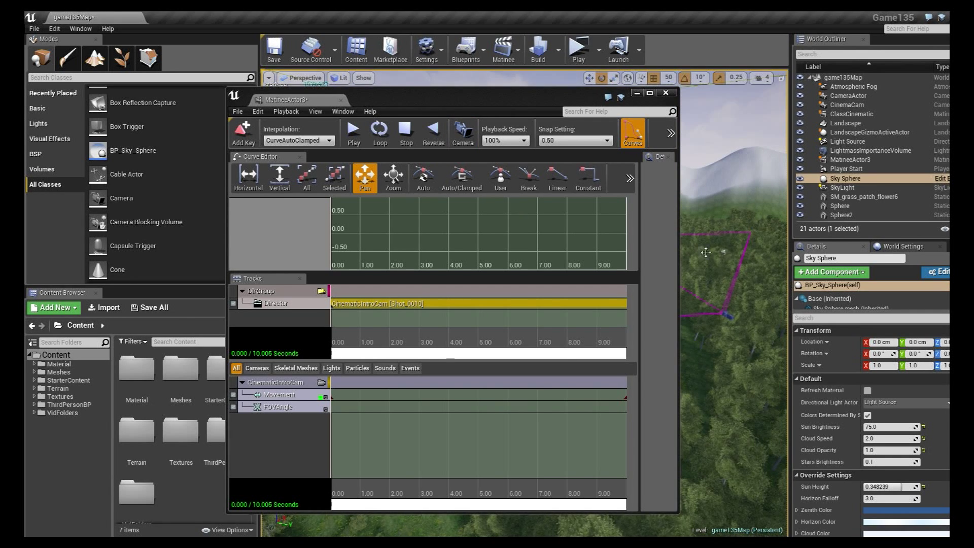
{"action": "left_click", "coordinate": [650, 93]}
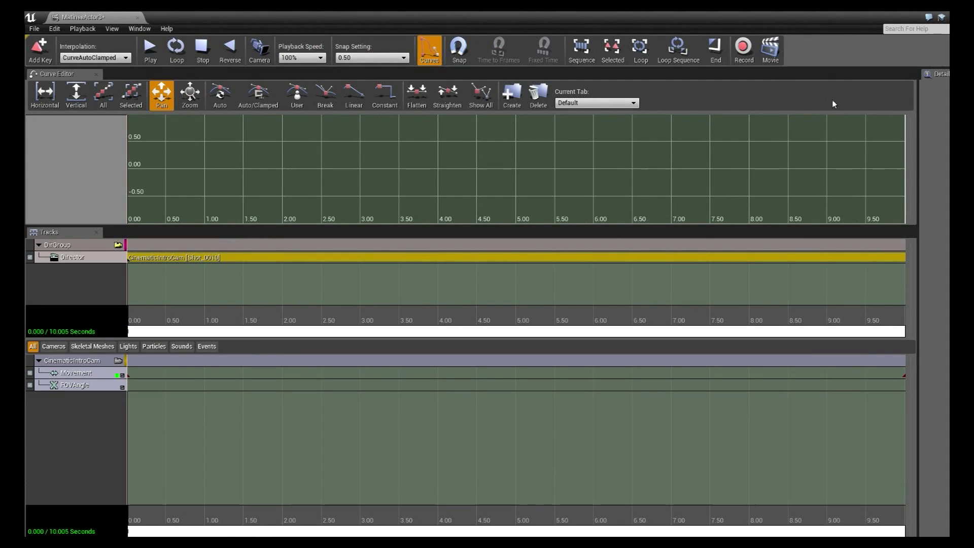
Step: In Movie capture options, try PNG and then JPEG Image Sequence as the capture type
{"action": "left_click", "coordinate": [778, 52]}
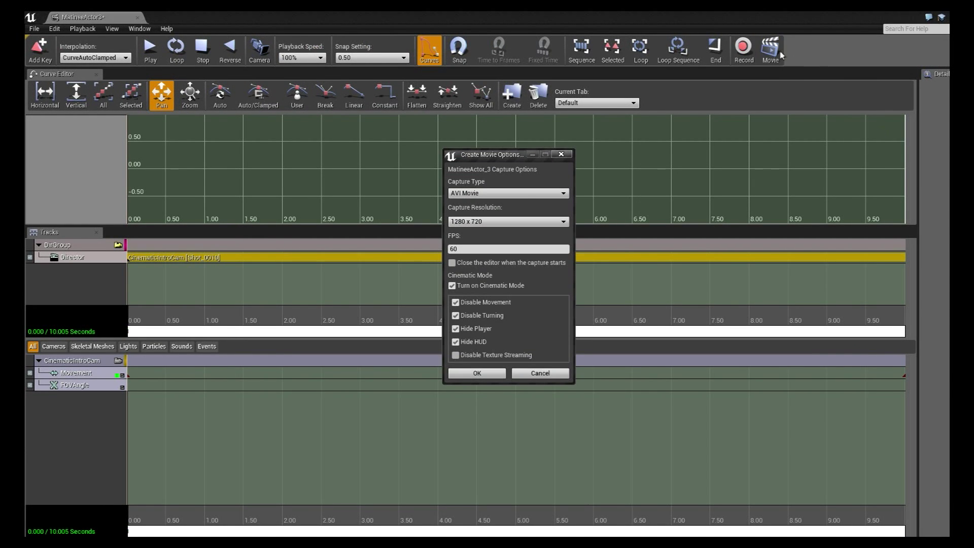
{"action": "mouse_move", "coordinate": [506, 160]}
{"action": "left_mouse_down"}
{"action": "mouse_move", "coordinate": [518, 164]}
{"action": "mouse_move", "coordinate": [509, 158]}
{"action": "left_mouse_up"}
{"action": "left_click", "coordinate": [530, 191]}
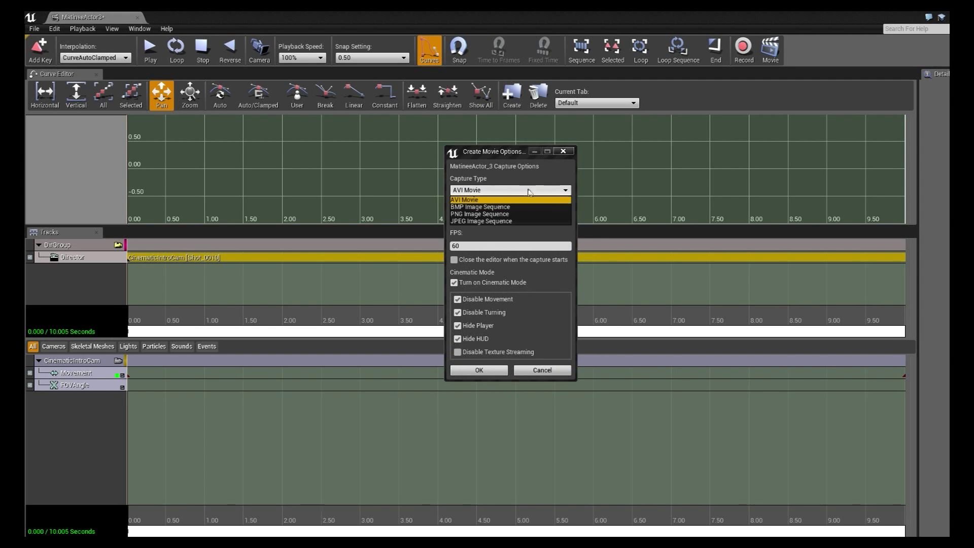
{"action": "left_click", "coordinate": [480, 213]}
{"action": "left_click", "coordinate": [507, 189]}
{"action": "left_click", "coordinate": [472, 219]}
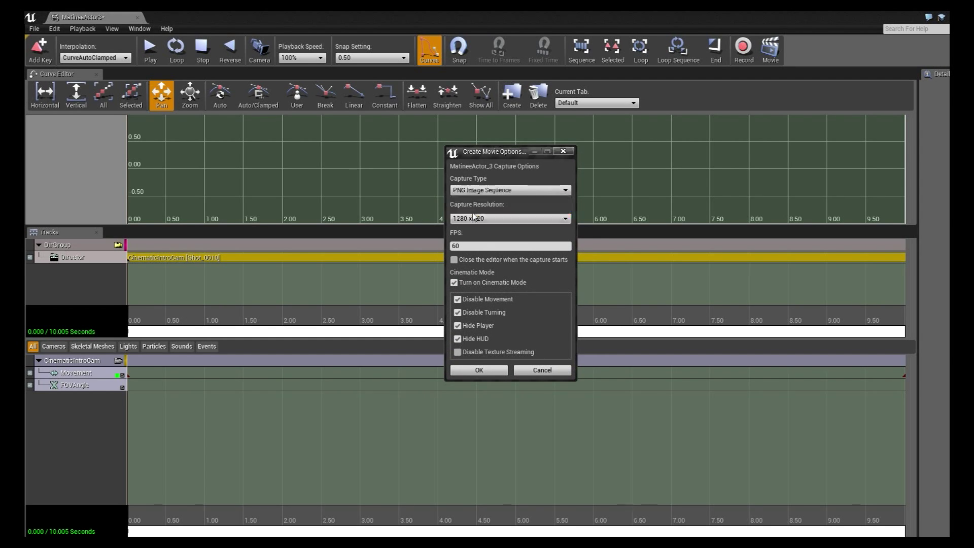
{"action": "left_click", "coordinate": [482, 191]}
{"action": "left_click", "coordinate": [461, 187]}
Step: Switch the capture type back to AVI Movie at 1280 x 720 and start capturing
{"action": "left_click", "coordinate": [502, 190]}
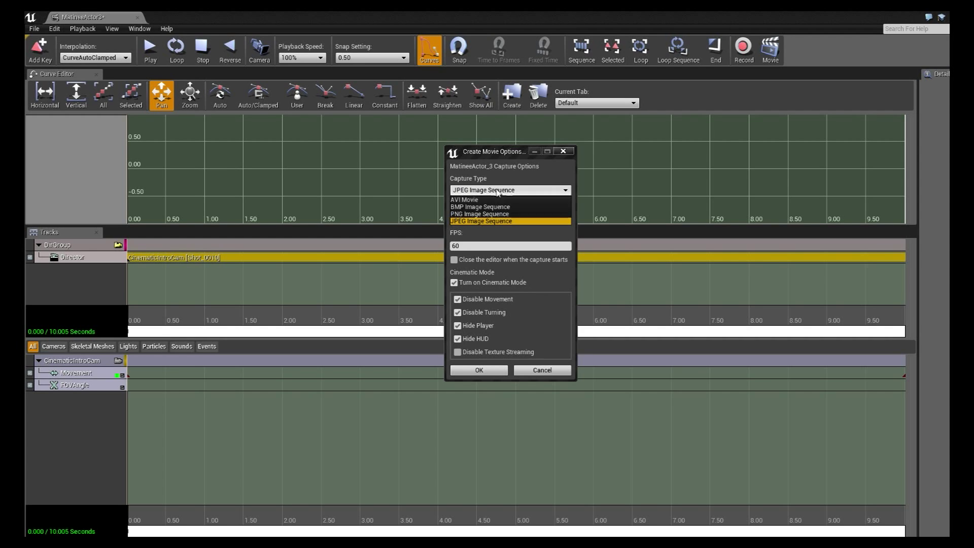
{"action": "left_click", "coordinate": [477, 200]}
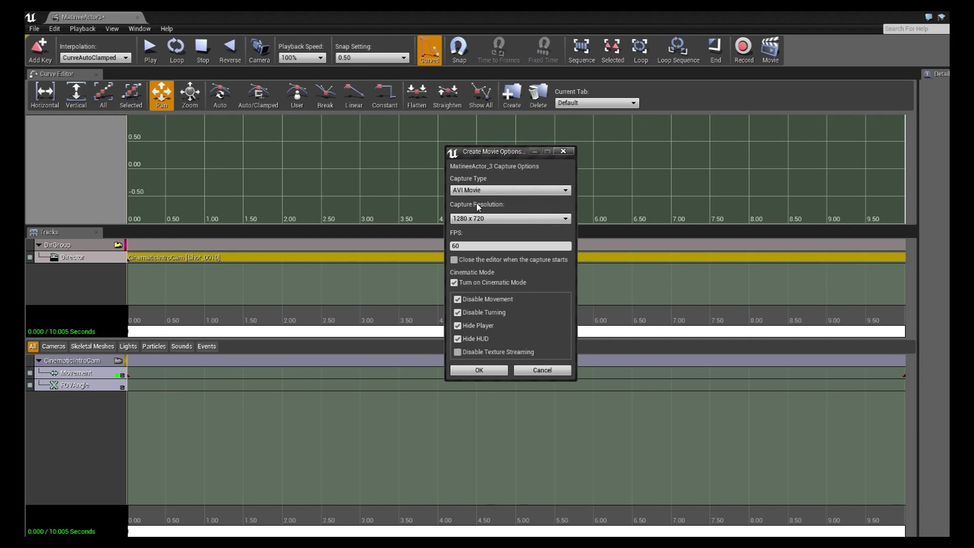
{"action": "left_click", "coordinate": [503, 219]}
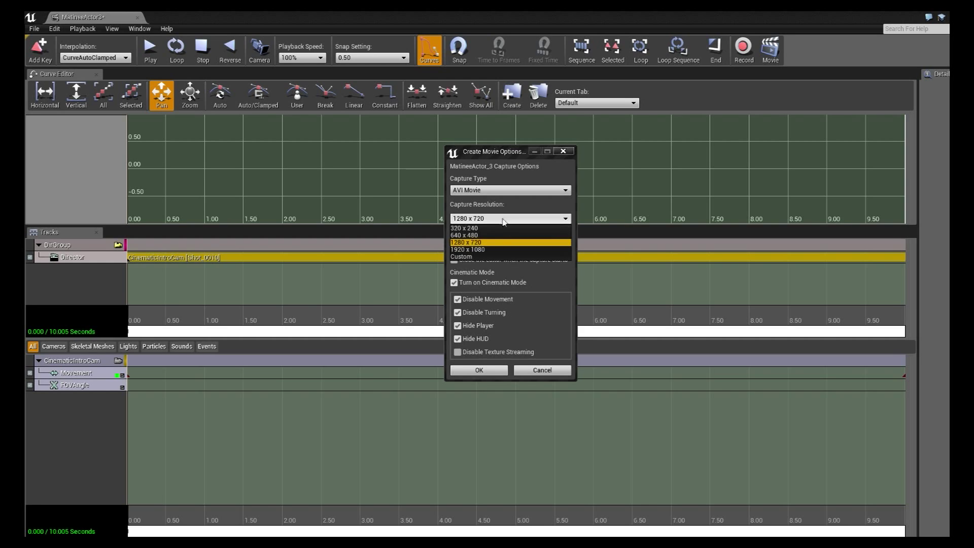
{"action": "left_click", "coordinate": [472, 243]}
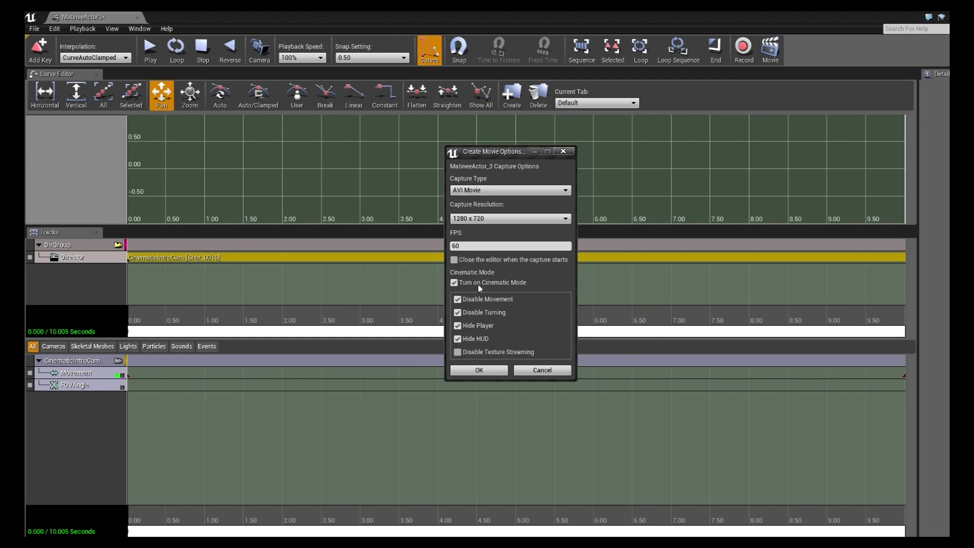
{"action": "left_click", "coordinate": [479, 370]}
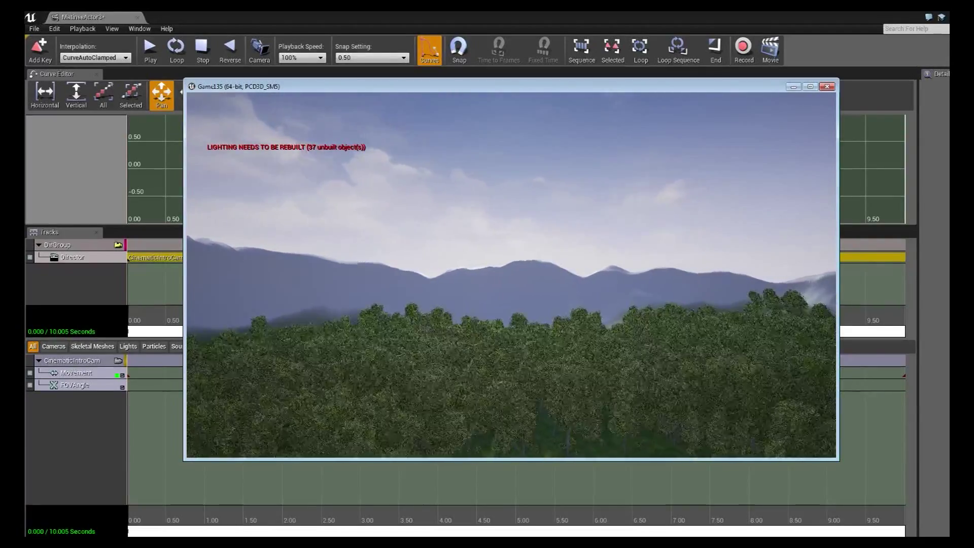
Step: After the capture plays, toggle the console, exit the game window with Esc, and restore Matinee
{"action": "key", "text": "grave"}
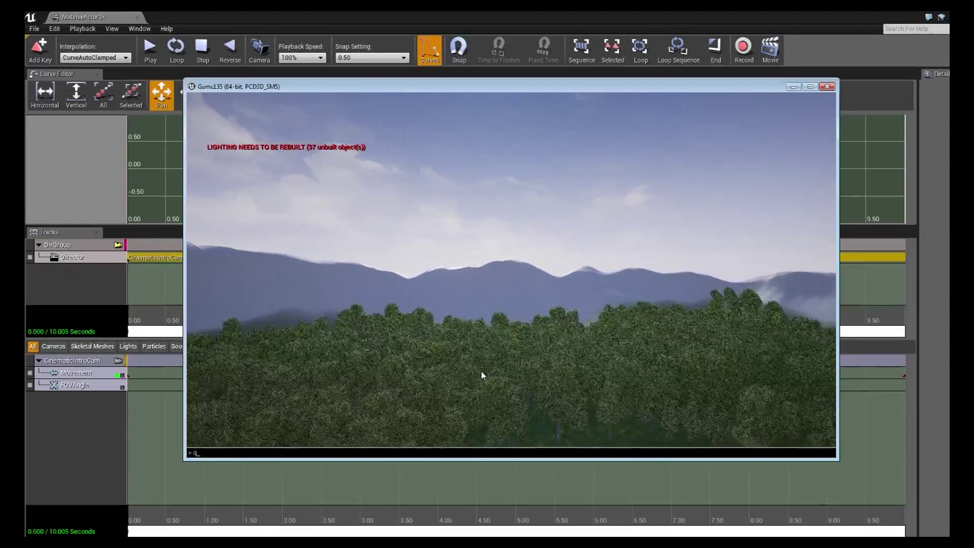
{"action": "key", "text": "grave"}
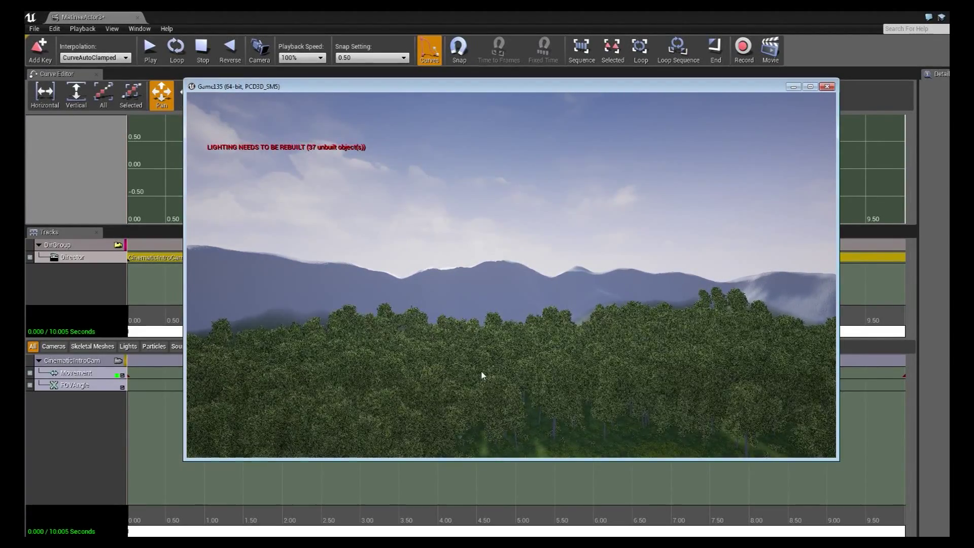
{"action": "key", "text": "Escape"}
{"action": "double_click", "coordinate": [607, 13]}
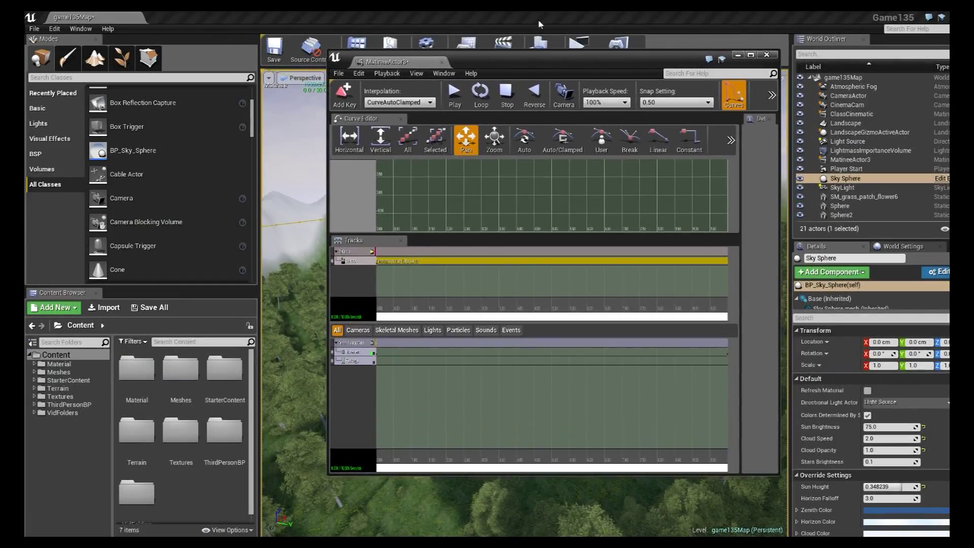
Step: Browse Documents > Unreal Projects > Game135 > Saved > VideoCaptures in Explorer
{"action": "left_click", "coordinate": [71, 527]}
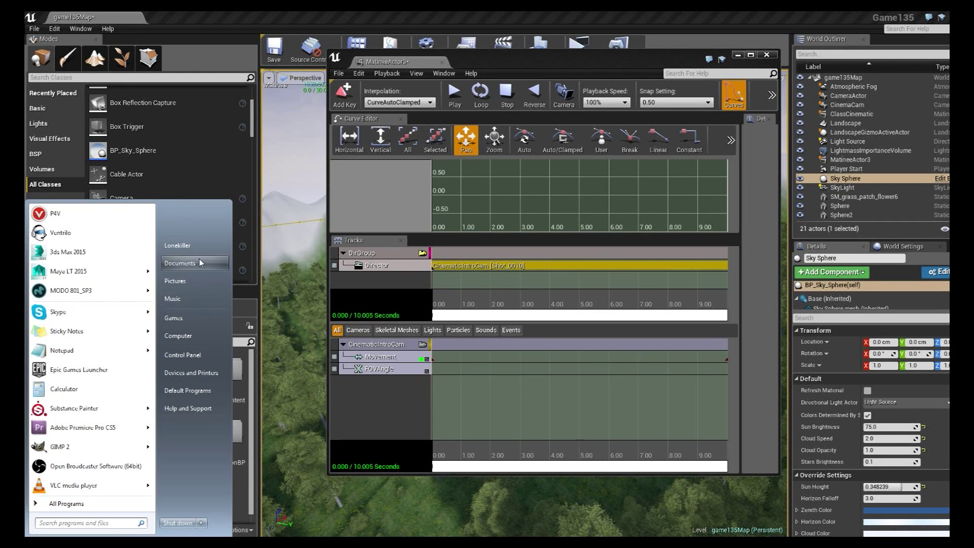
{"action": "left_click", "coordinate": [180, 263]}
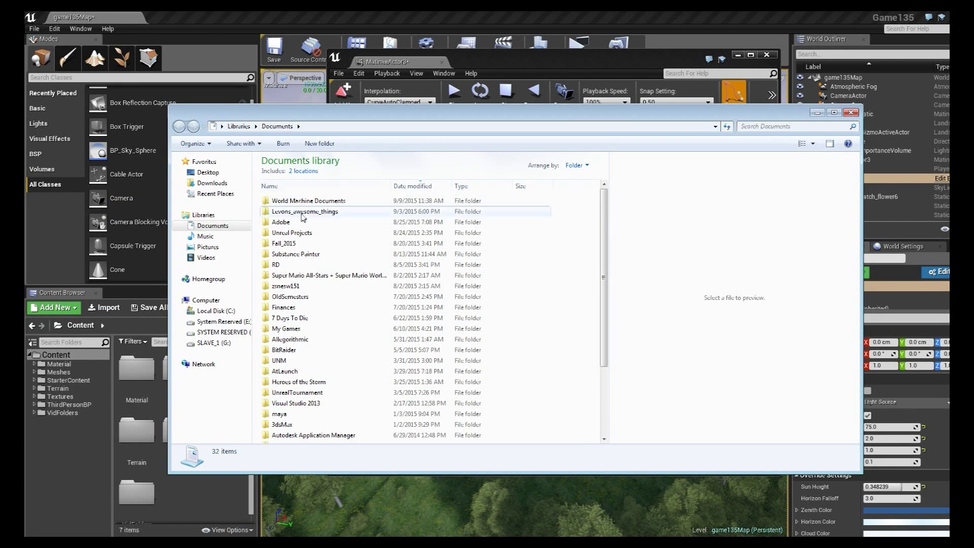
{"action": "double_click", "coordinate": [307, 232]}
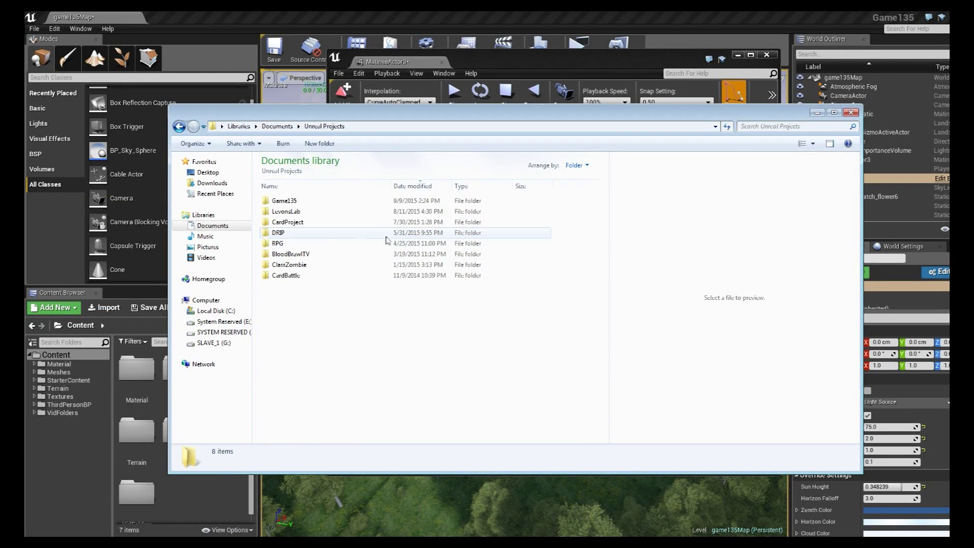
{"action": "double_click", "coordinate": [318, 202]}
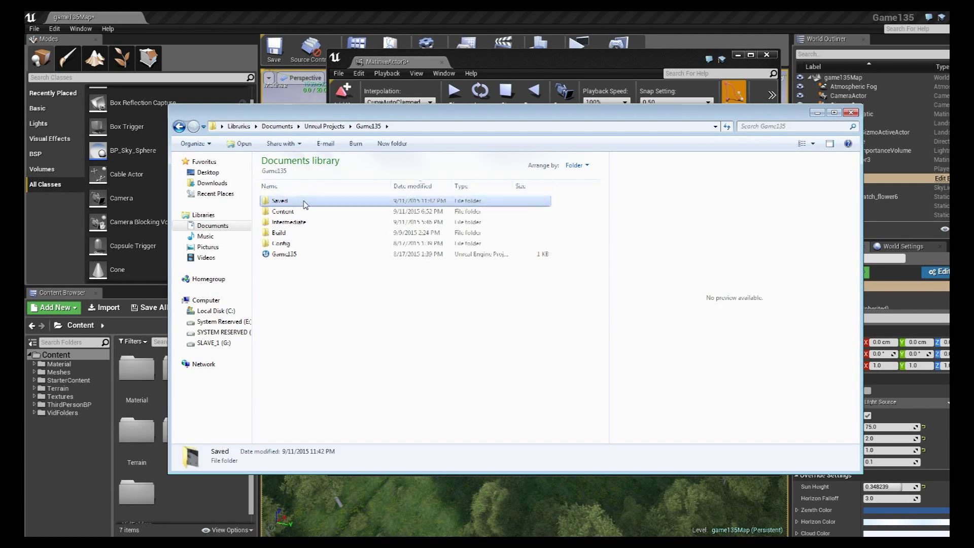
{"action": "double_click", "coordinate": [305, 203]}
{"action": "double_click", "coordinate": [315, 203]}
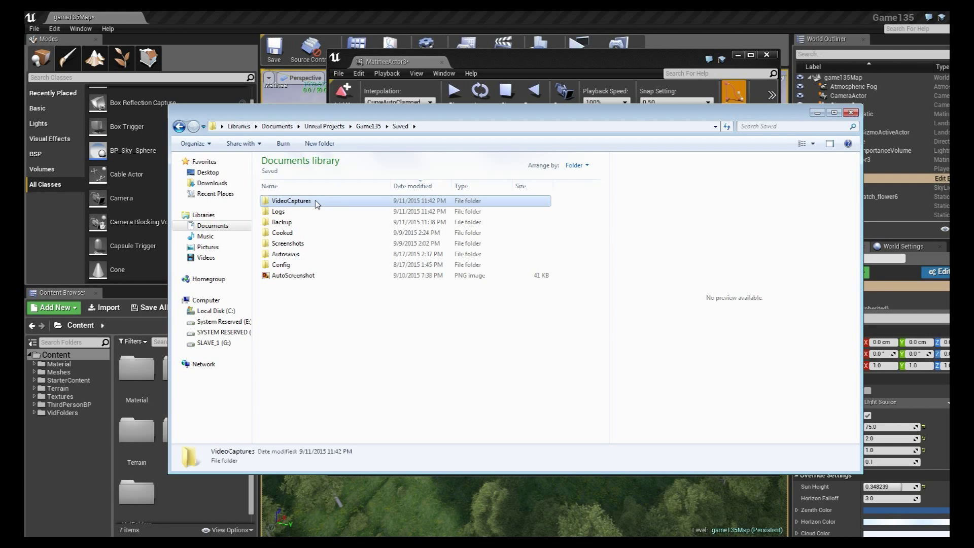
Step: Select the Movie0 clip and preview its 1.87 GB capture
{"action": "left_click", "coordinate": [309, 202]}
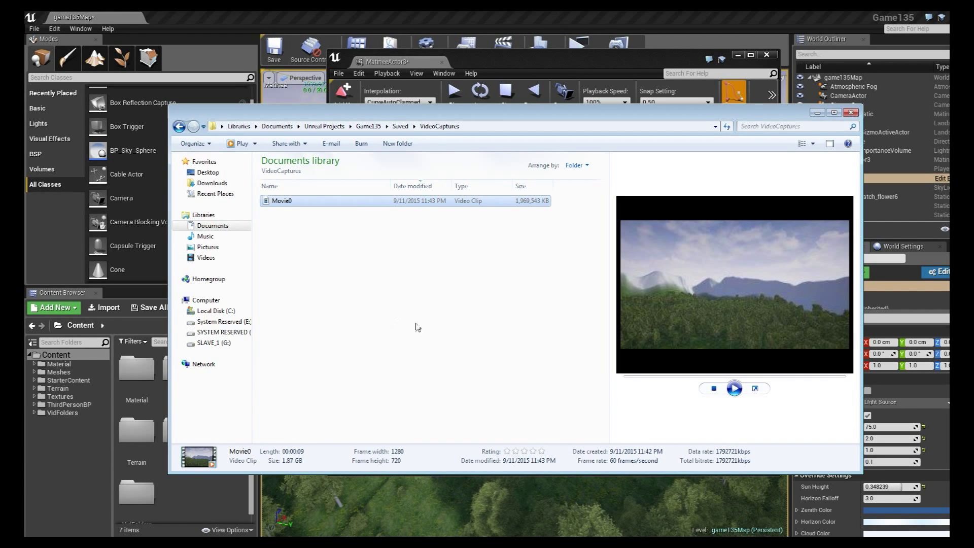
{"action": "left_click", "coordinate": [406, 269]}
{"action": "left_click", "coordinate": [331, 202]}
{"action": "left_click", "coordinate": [441, 290]}
{"action": "left_click", "coordinate": [311, 202]}
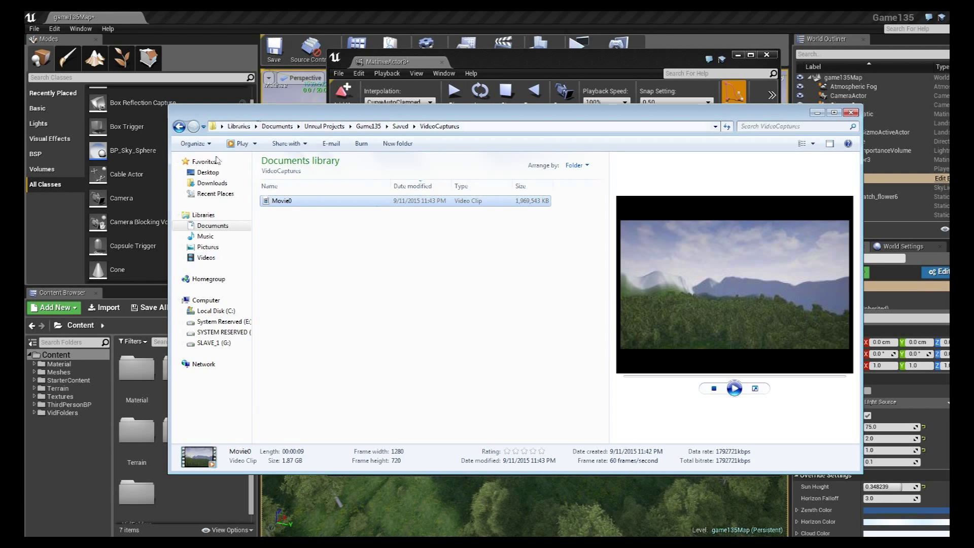
{"action": "left_click", "coordinate": [441, 301]}
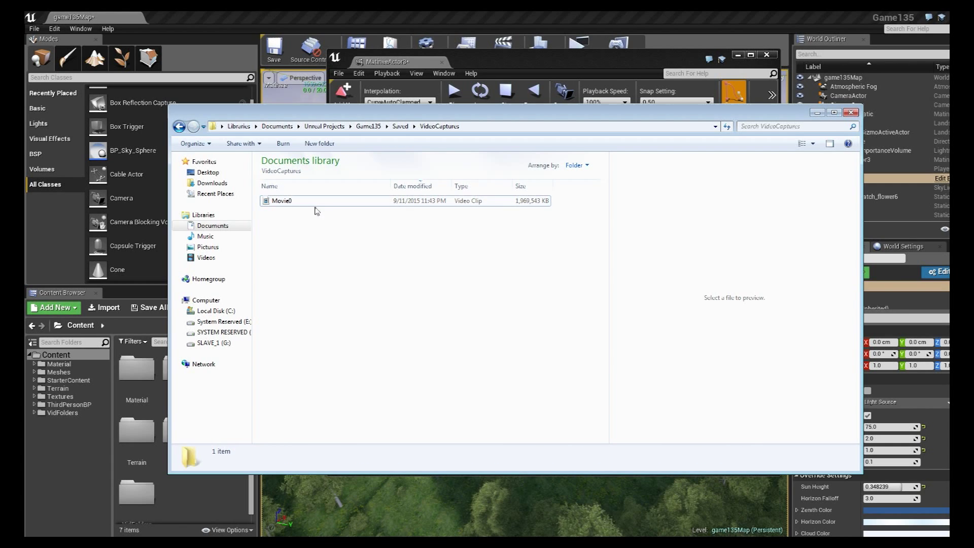
{"action": "left_click", "coordinate": [317, 203]}
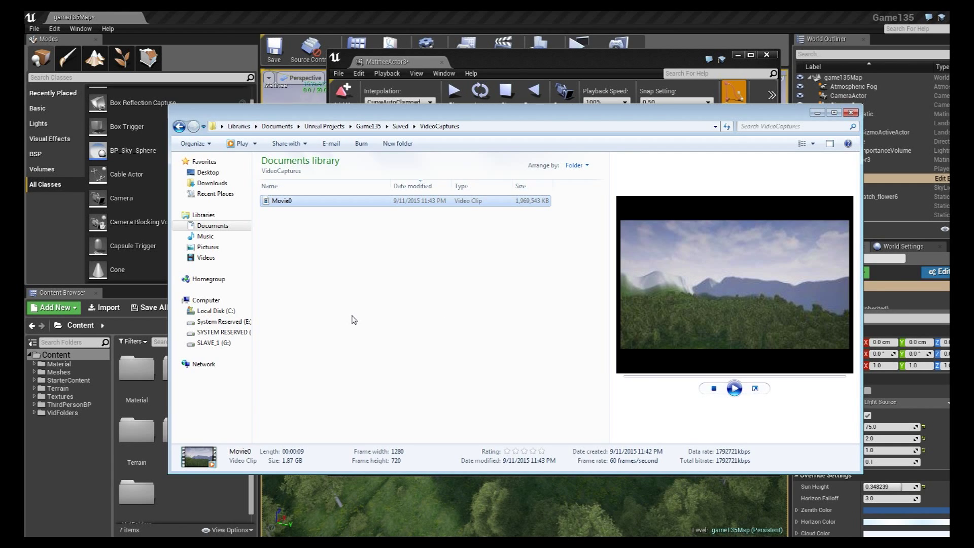
{"action": "left_click", "coordinate": [374, 295]}
{"action": "left_click", "coordinate": [332, 203]}
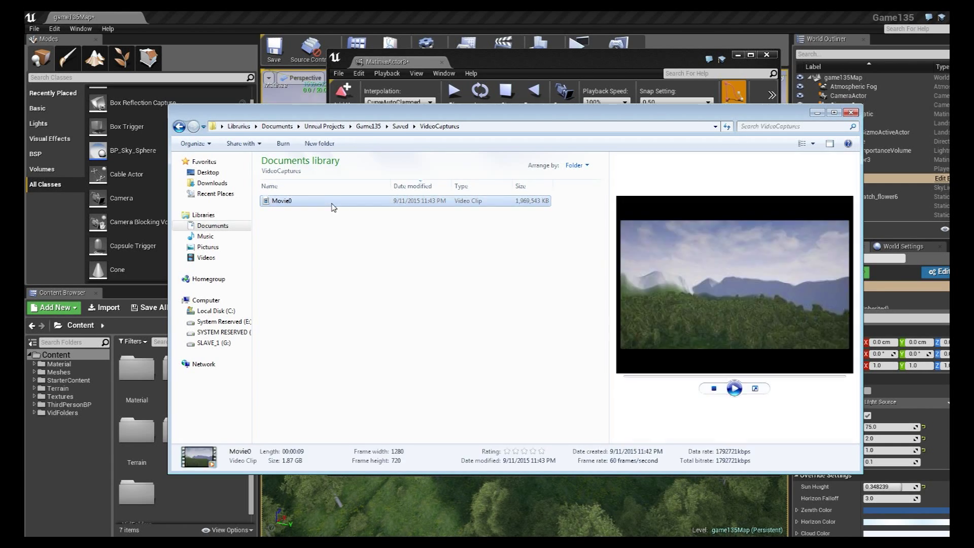
Step: Delete Movie0 to the Recycle Bin, close Explorer, and reopen Matinee's Movie options full screen
{"action": "key", "text": "Delete"}
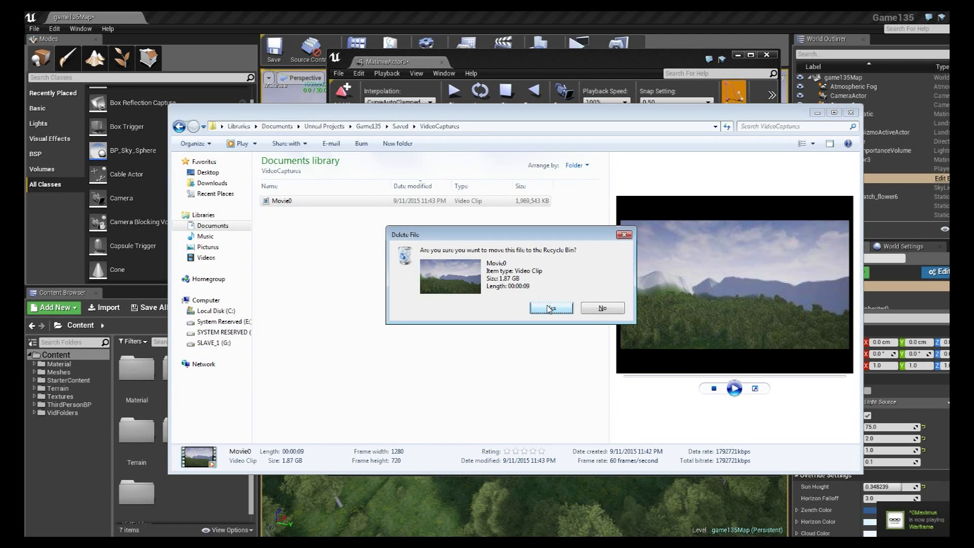
{"action": "left_click", "coordinate": [549, 308]}
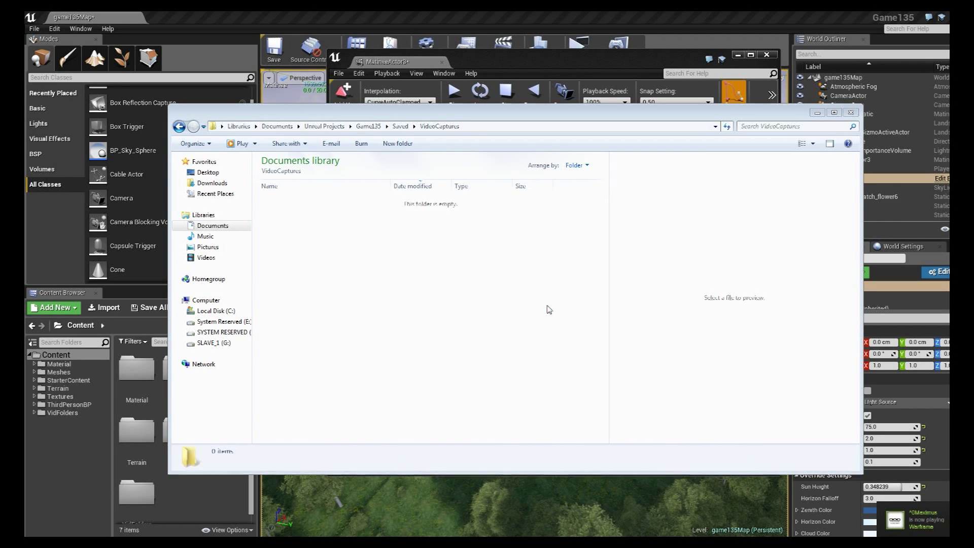
{"action": "left_click", "coordinate": [854, 112]}
{"action": "left_click", "coordinate": [751, 54]}
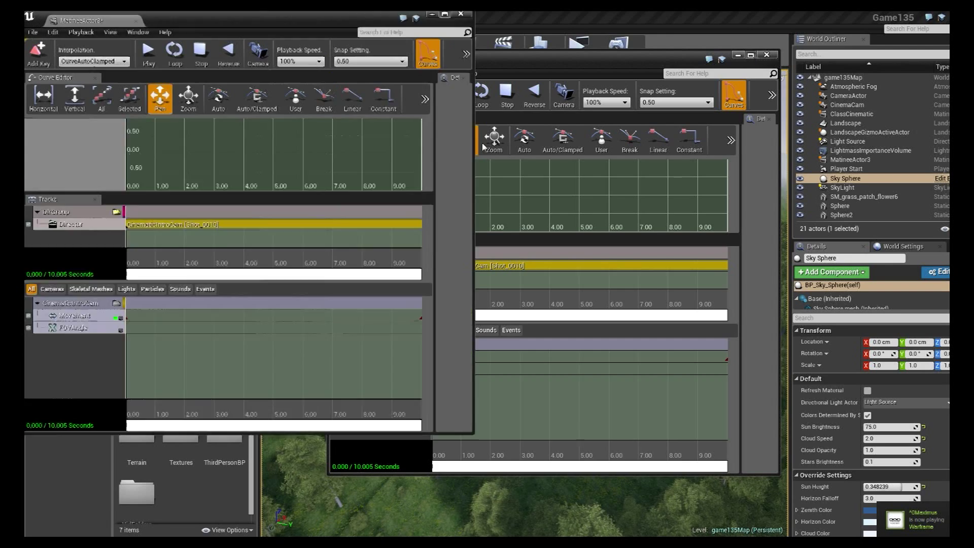
{"action": "left_click", "coordinate": [770, 48]}
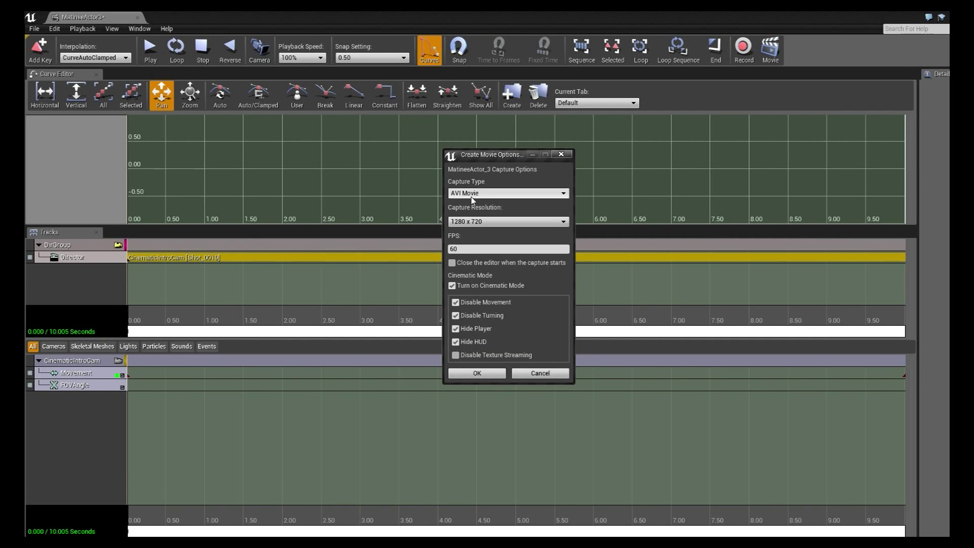
Step: Capture the cinematic as a JPEG Image Sequence, then close the game window
{"action": "left_click", "coordinate": [505, 194]}
{"action": "left_click", "coordinate": [475, 221]}
{"action": "left_click", "coordinate": [477, 374]}
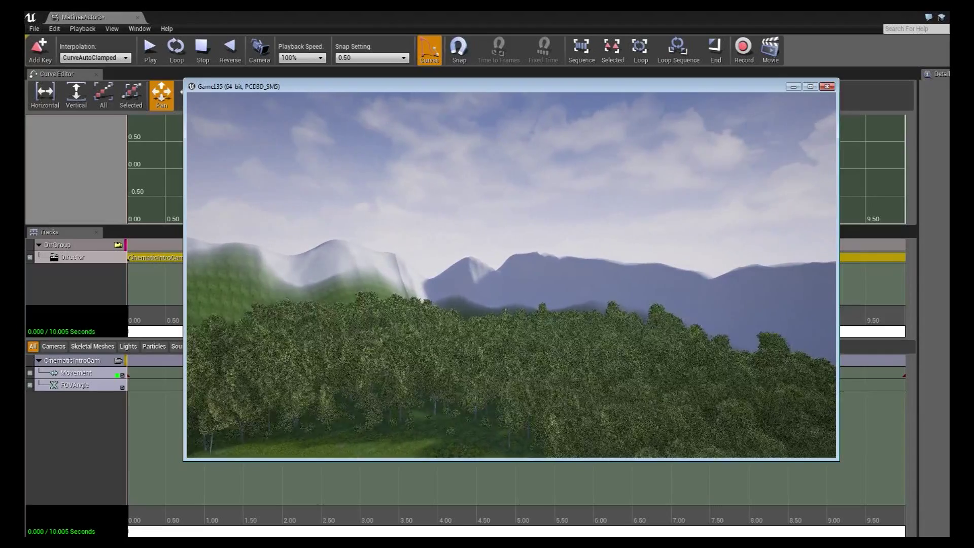
{"action": "key", "text": "grave"}
{"action": "key", "text": "grave"}
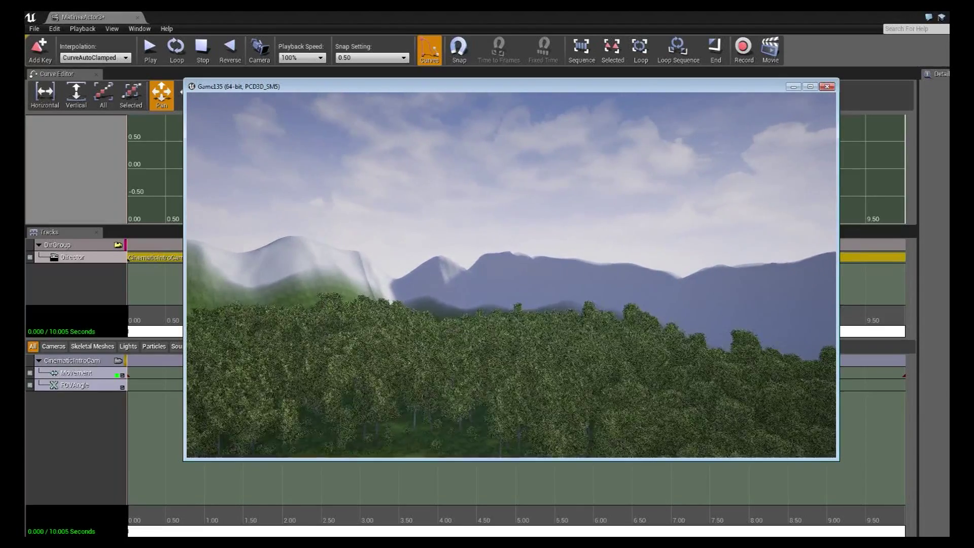
{"action": "key", "text": "Escape"}
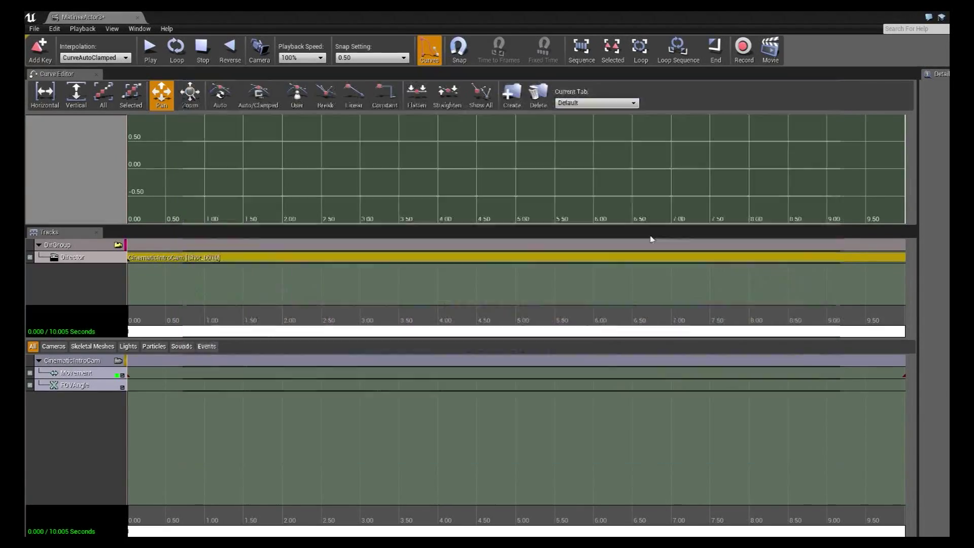
Step: Open Documents > Unreal Projects > Game135 > Saved > Screenshots > Windows in Explorer
{"action": "double_click", "coordinate": [518, 24]}
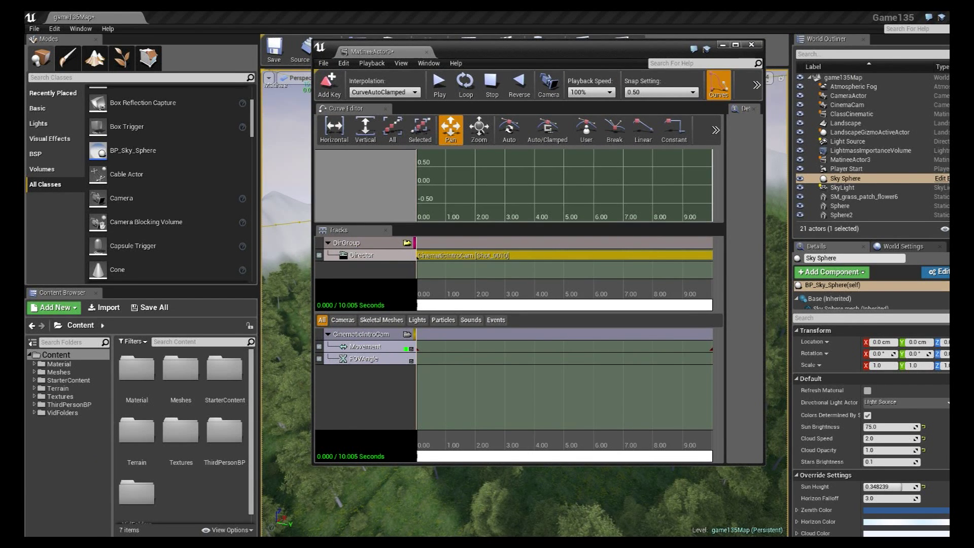
{"action": "key", "text": "super"}
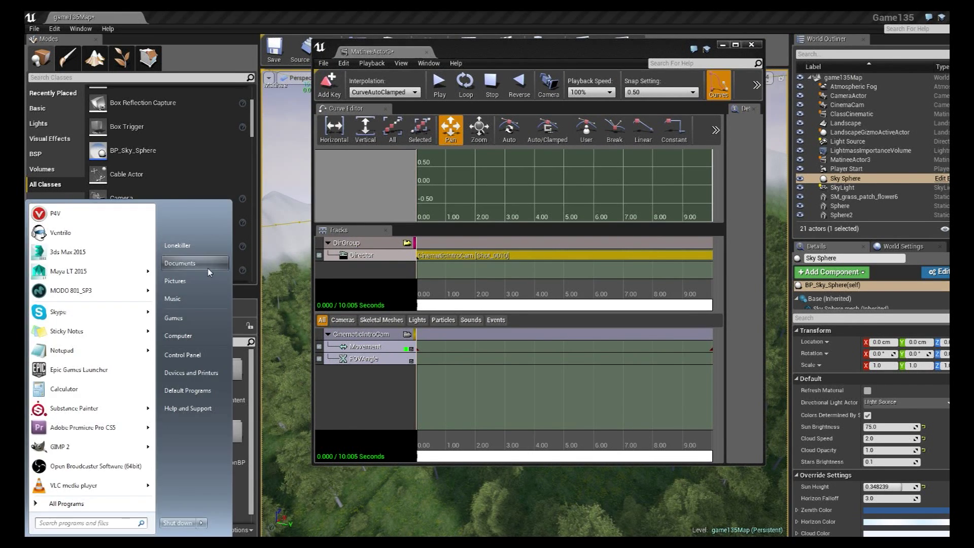
{"action": "left_click", "coordinate": [168, 253]}
{"action": "double_click", "coordinate": [303, 235]}
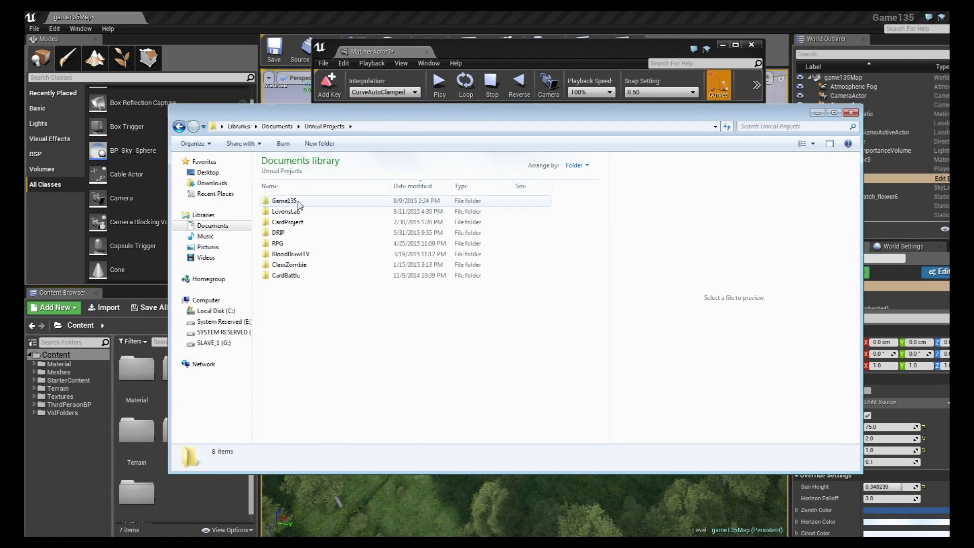
{"action": "double_click", "coordinate": [298, 201]}
{"action": "double_click", "coordinate": [298, 201]}
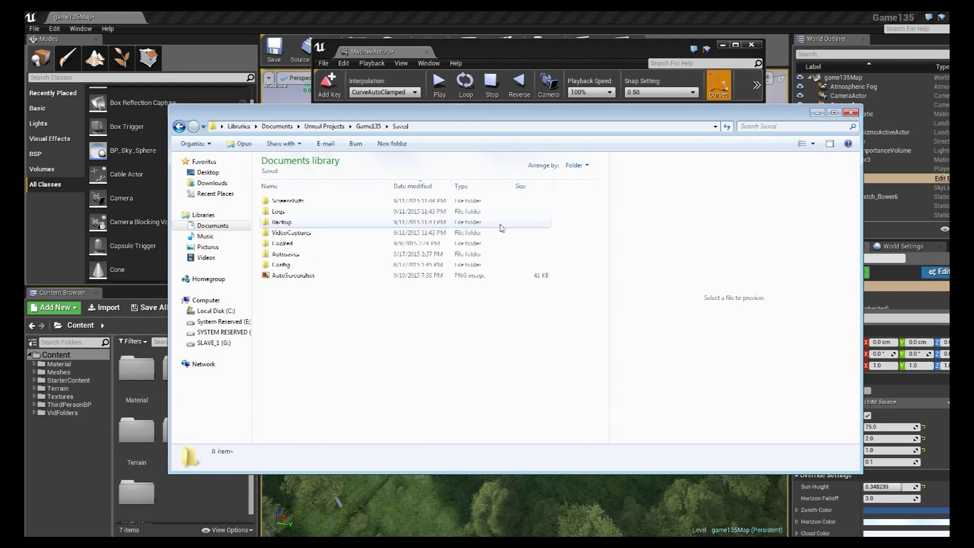
{"action": "double_click", "coordinate": [299, 202]}
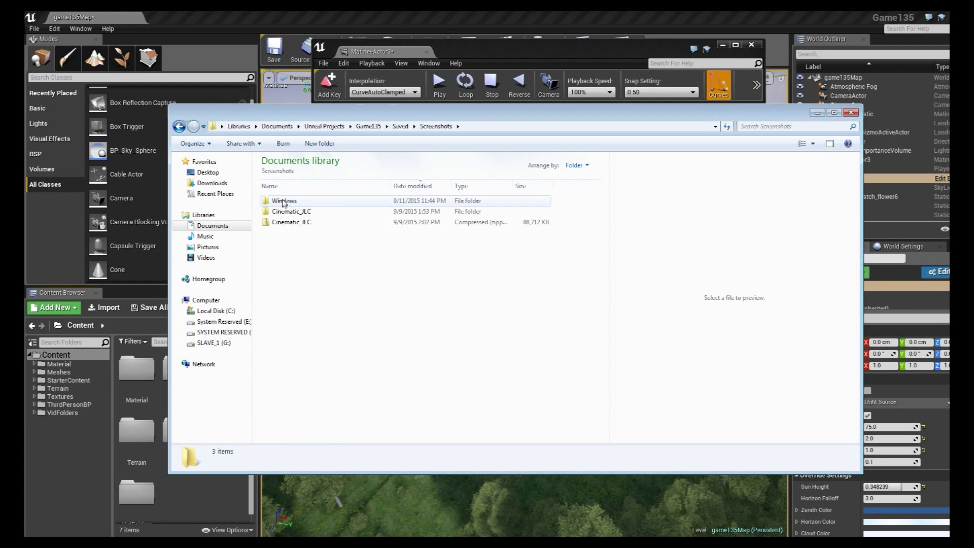
{"action": "double_click", "coordinate": [299, 201]}
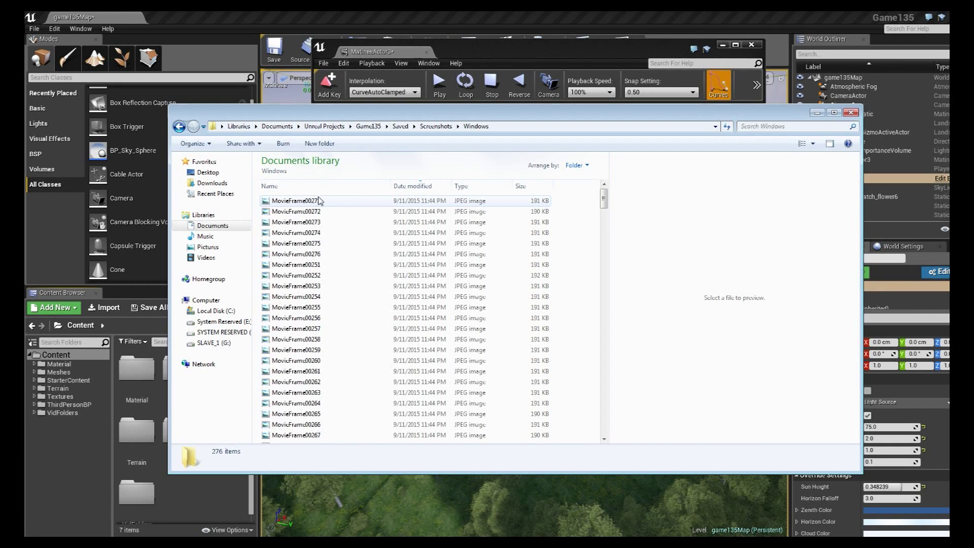
Step: Preview frames MovieFrame00271 and MovieFrame00154, then return to Screenshots and right-click the Windows folder
{"action": "left_click", "coordinate": [319, 201]}
{"action": "scroll", "coordinate": [348, 281], "scroll_direction": "down", "scroll_amount": 20}
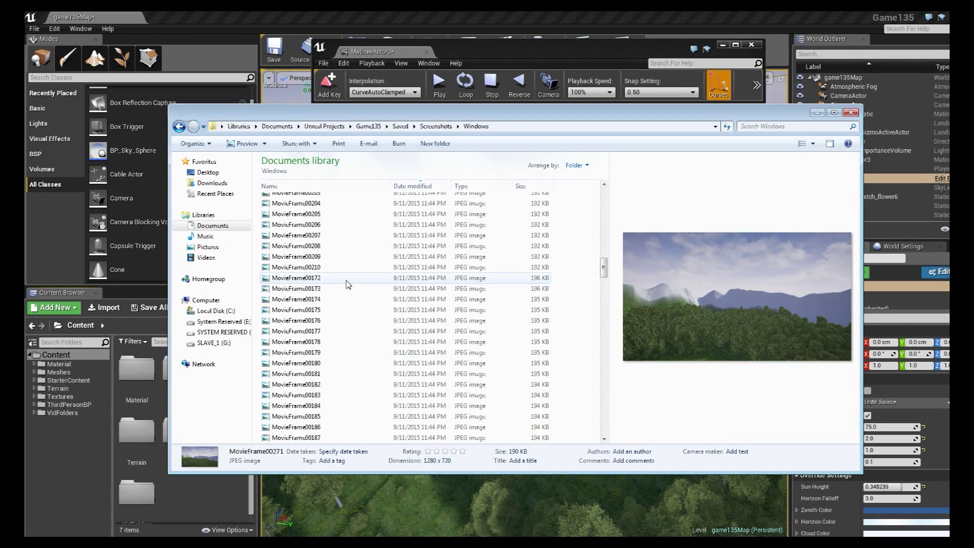
{"action": "left_click", "coordinate": [350, 342]}
{"action": "scroll", "coordinate": [355, 304], "scroll_direction": "down", "scroll_amount": 20}
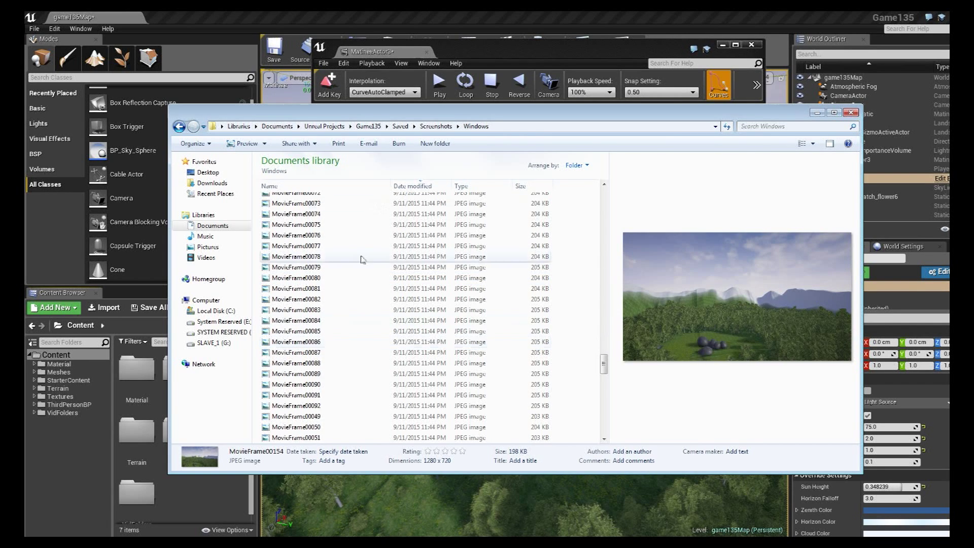
{"action": "left_click", "coordinate": [435, 126]}
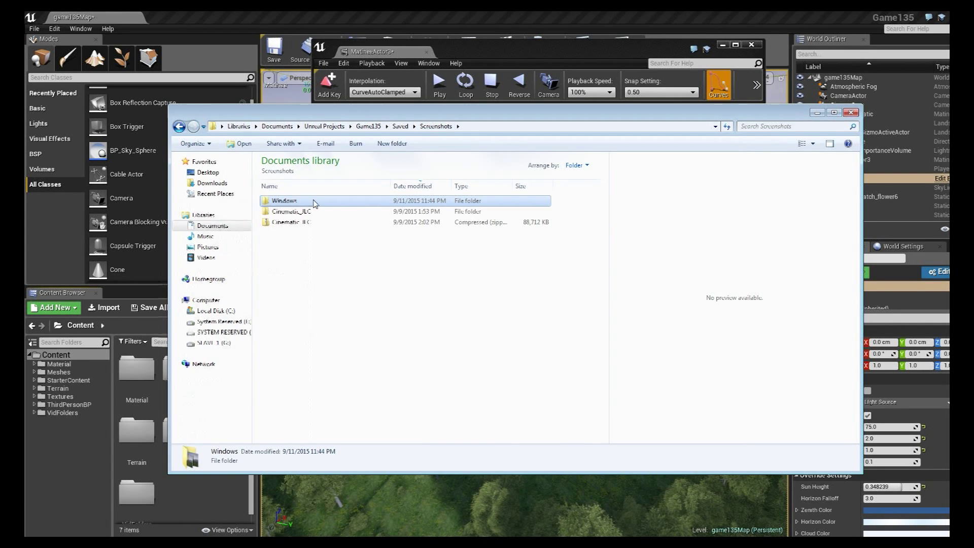
{"action": "right_click", "coordinate": [315, 202]}
Step: Check the Windows folder Properties show 276 files at 53.3 MB, then cancel and deselect
{"action": "left_click", "coordinate": [224, 439]}
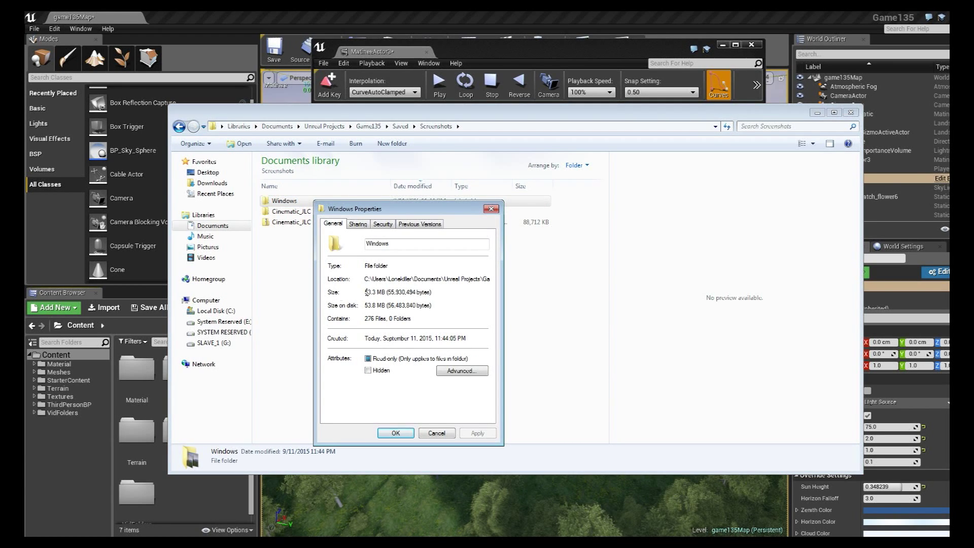
{"action": "left_click", "coordinate": [434, 435]}
{"action": "left_click", "coordinate": [413, 326]}
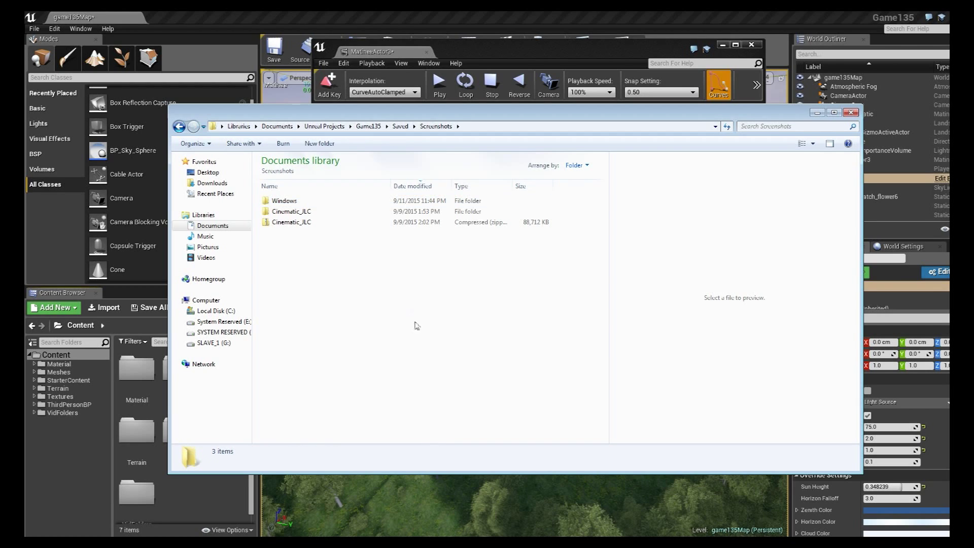
Step: Close Explorer and the Matinee editor, then fly the viewport toward the forest rocks
{"action": "left_click", "coordinate": [851, 113]}
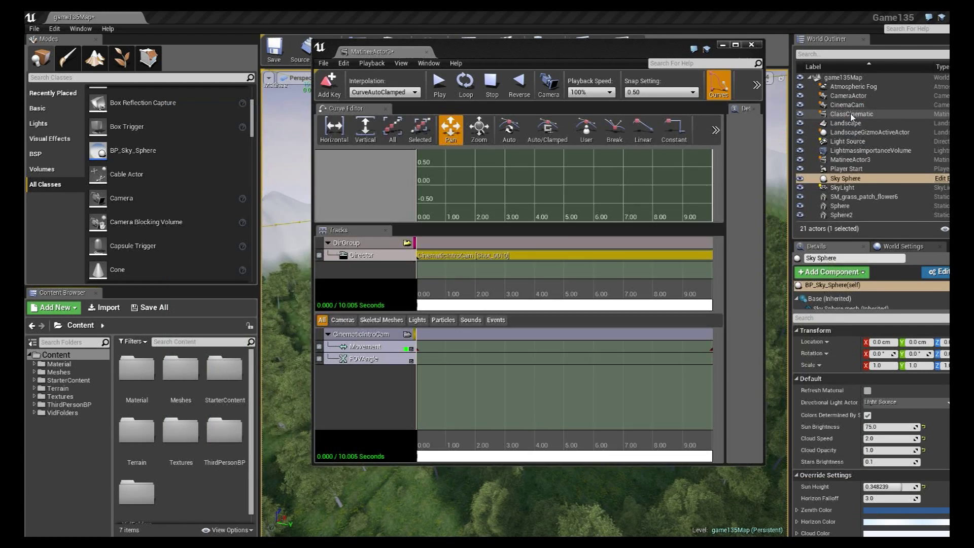
{"action": "left_click", "coordinate": [752, 45]}
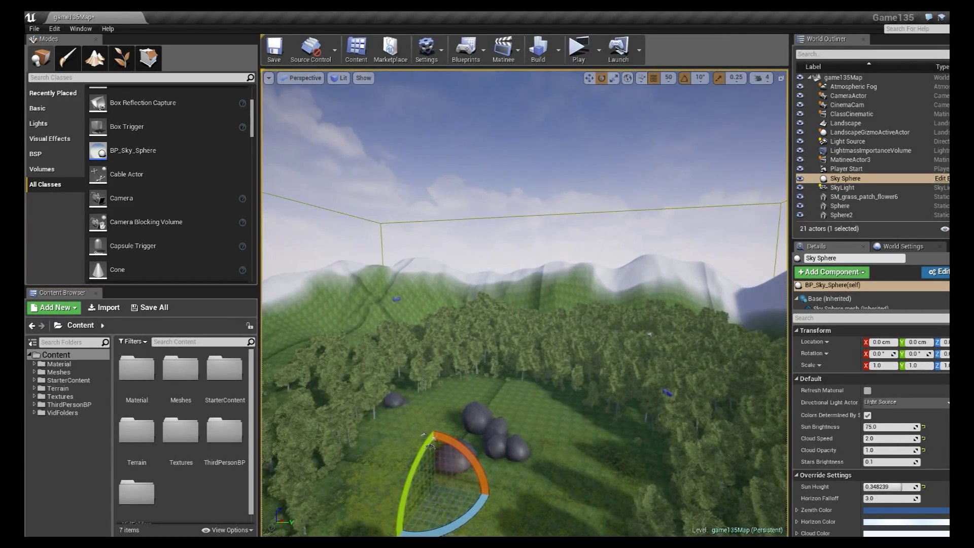
{"action": "right_click_drag", "start_coordinate": [525, 305], "coordinate": [525, 290]}
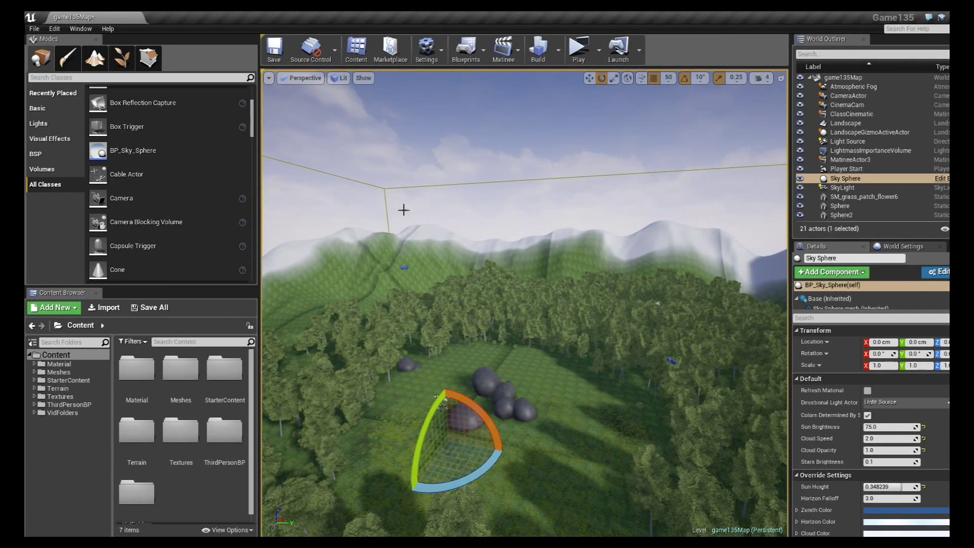